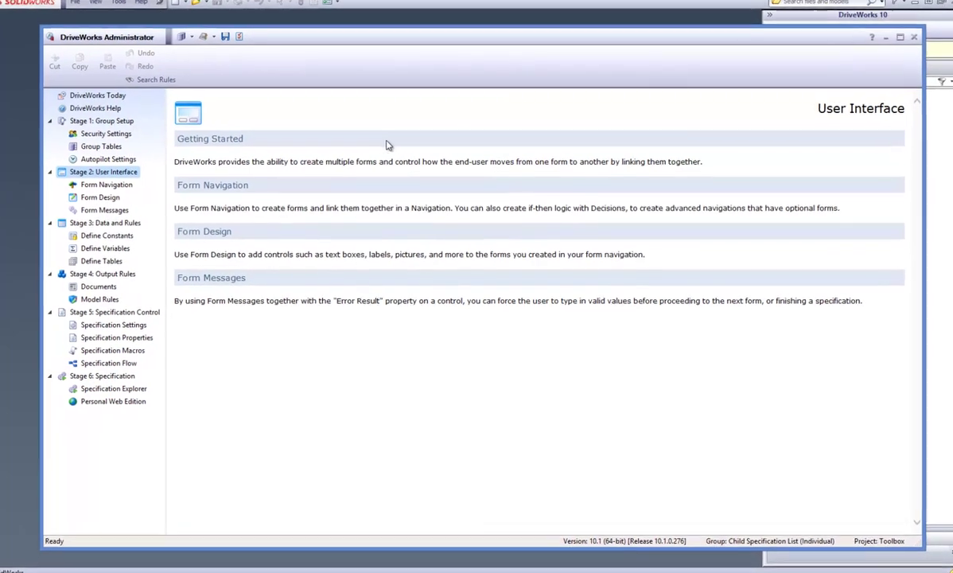
# Compare the Customer Details and General Configuration forms in Form Design, then view the Specification Macros list
pyautogui.click(95, 195)
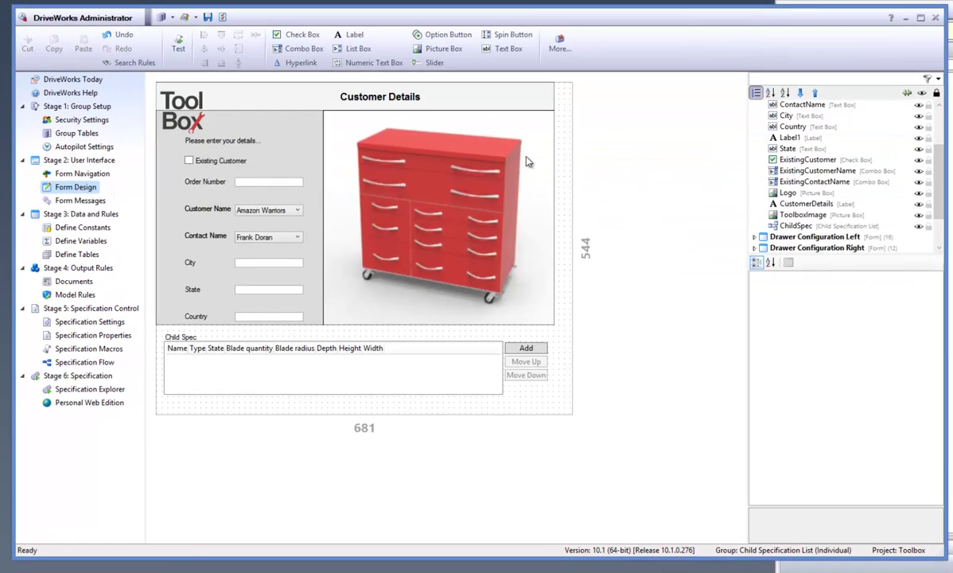
pyautogui.click(907, 92)
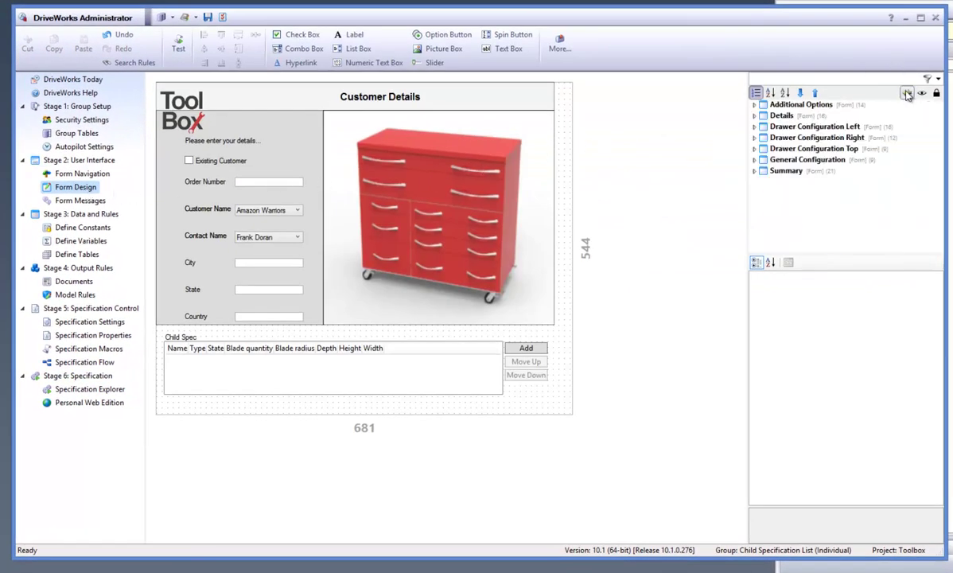
pyautogui.click(784, 116)
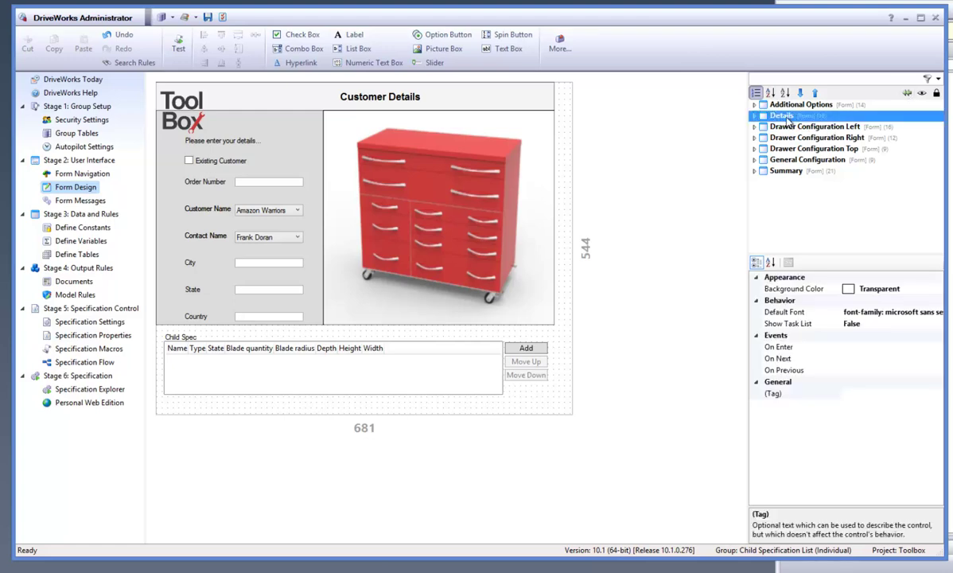
pyautogui.click(797, 162)
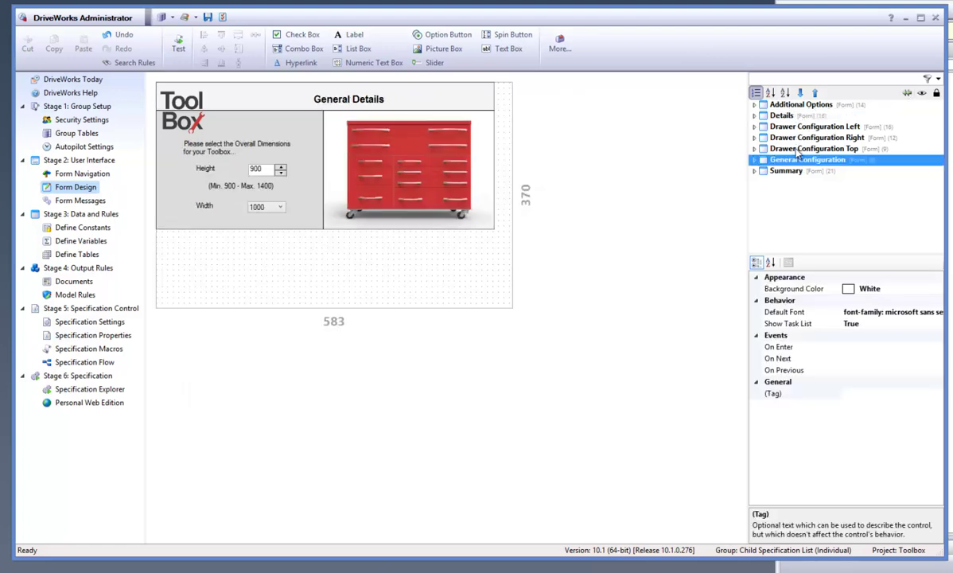
pyautogui.click(753, 116)
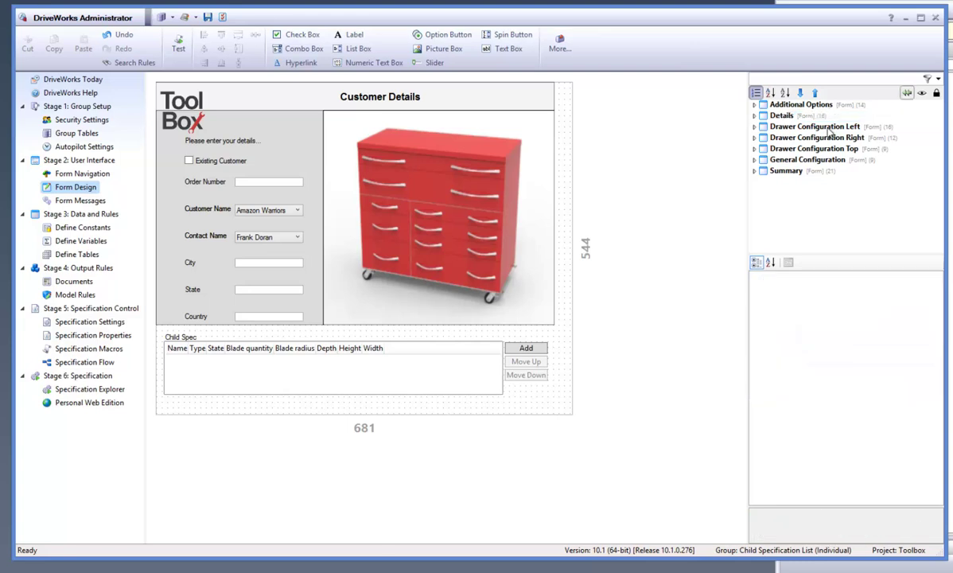
pyautogui.click(799, 161)
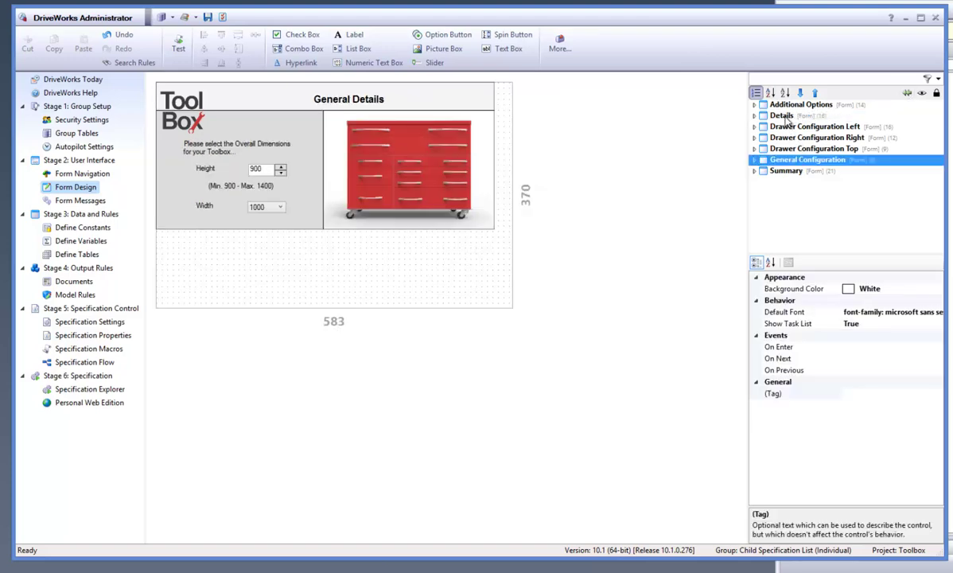
pyautogui.click(785, 117)
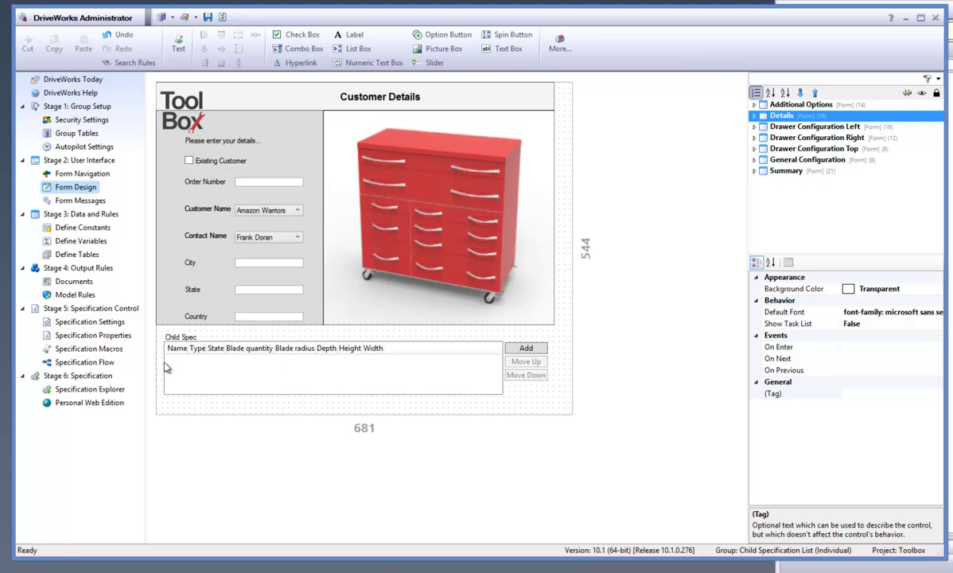
pyautogui.click(109, 353)
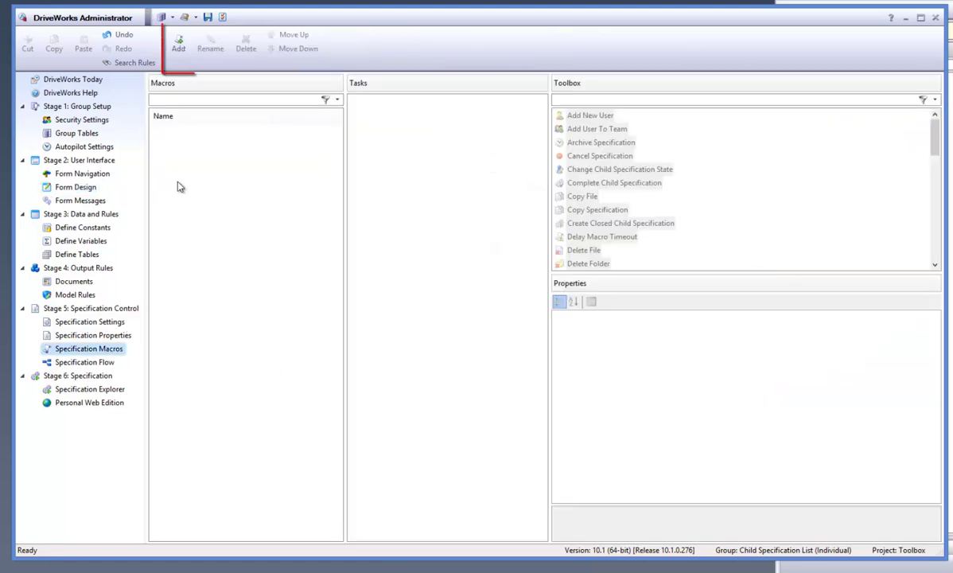
# Add a macro named NextForm containing a Skip to Form task
pyautogui.click(180, 42)
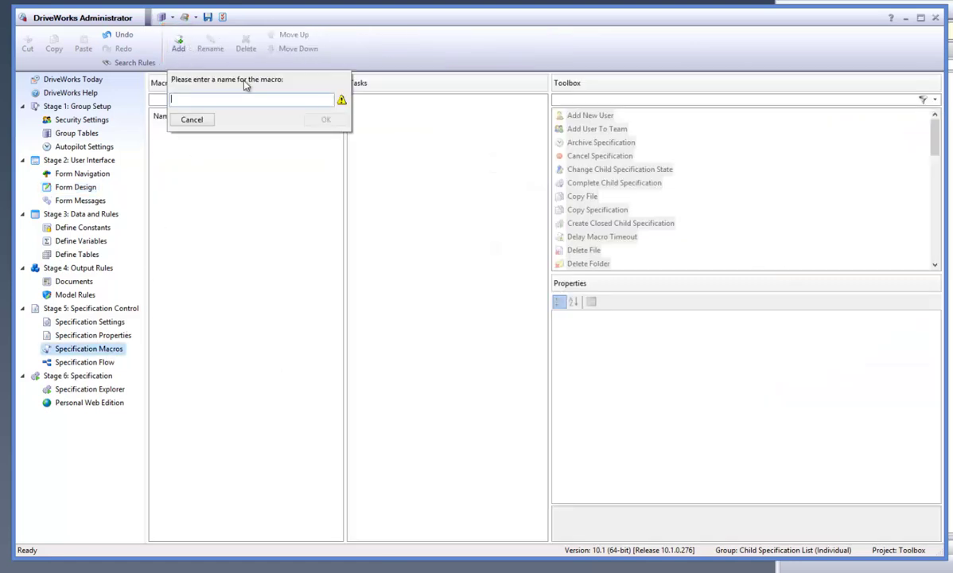
pyautogui.write('NextForm')
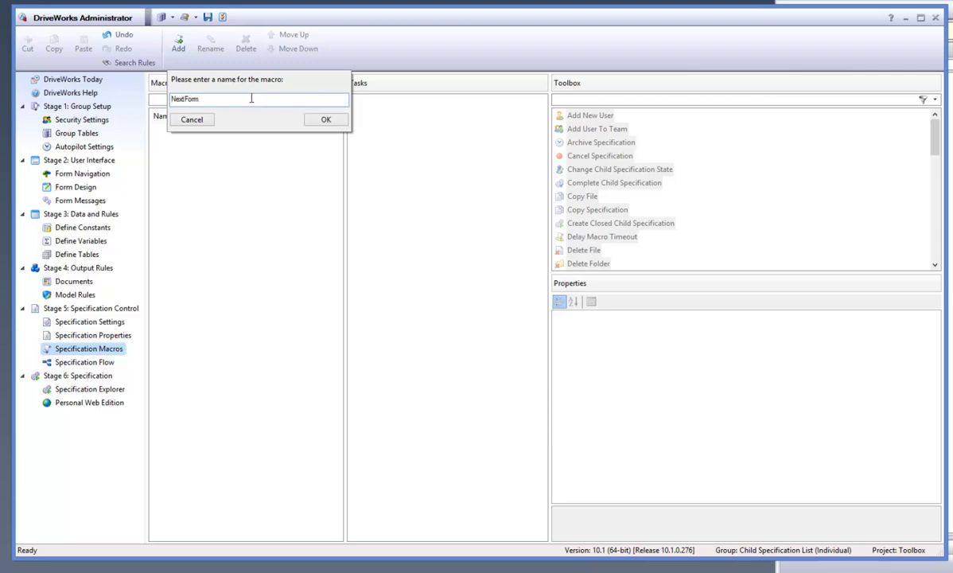
pyautogui.click(314, 119)
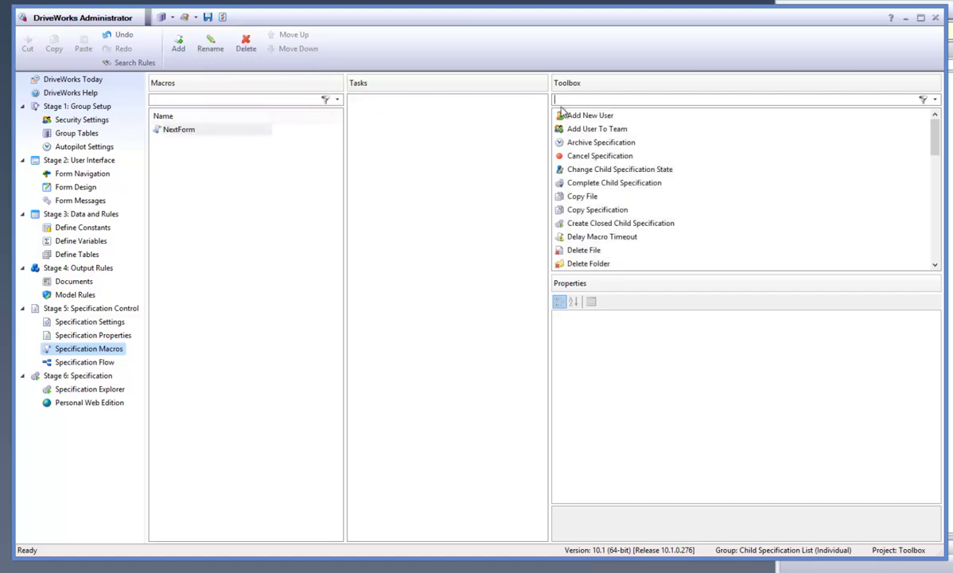
pyautogui.write('skip')
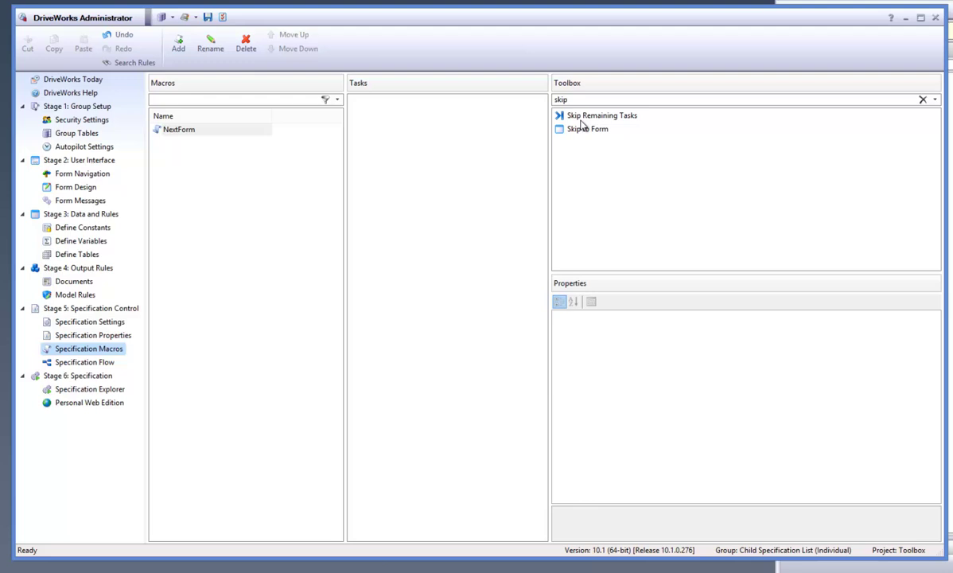
pyautogui.moveTo(582, 128); pyautogui.dragTo(454, 188)
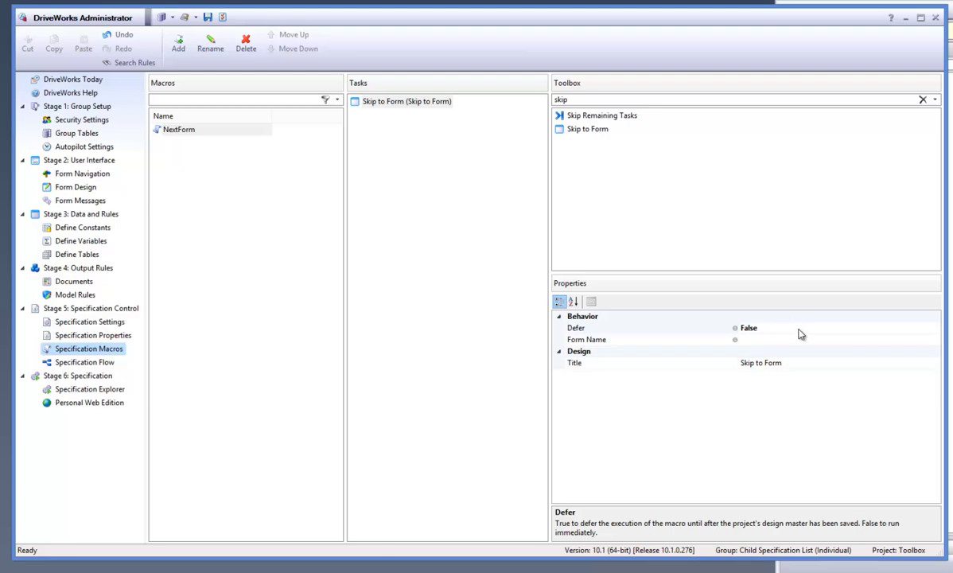
# Set the Skip to Form task's Form Name to General Configuration and save the project
pyautogui.click(837, 341)
pyautogui.click(936, 340)
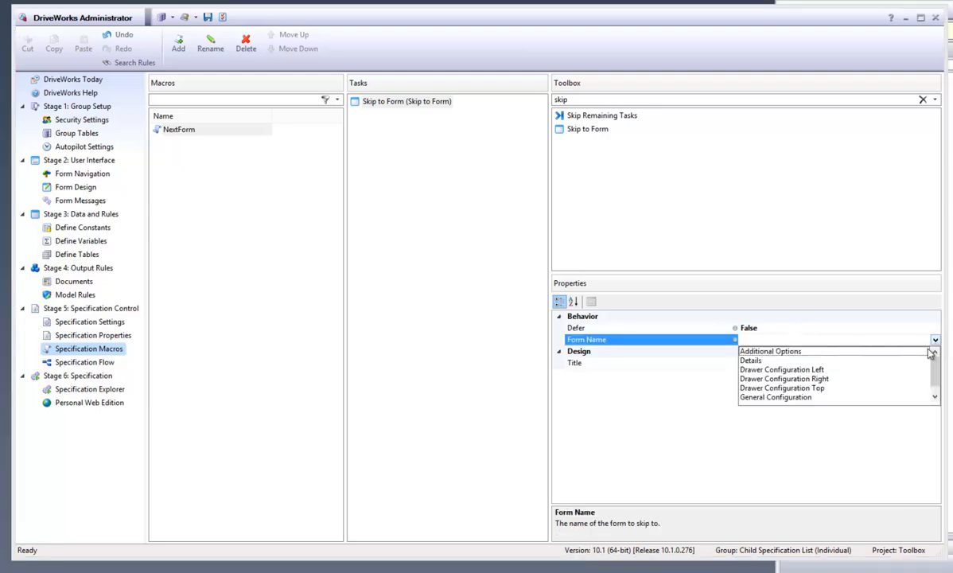
pyautogui.scroll(-1, 875, 384)
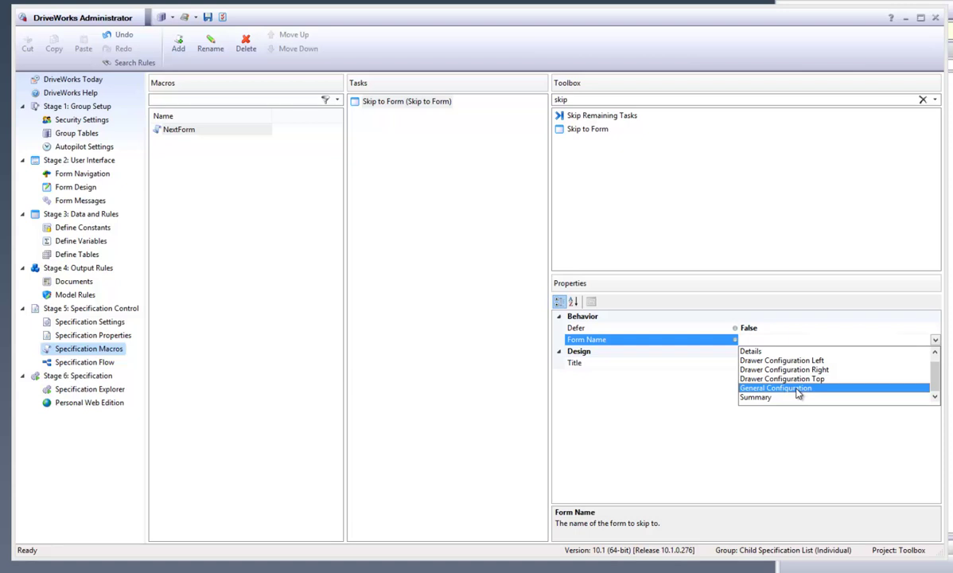
pyautogui.click(798, 394)
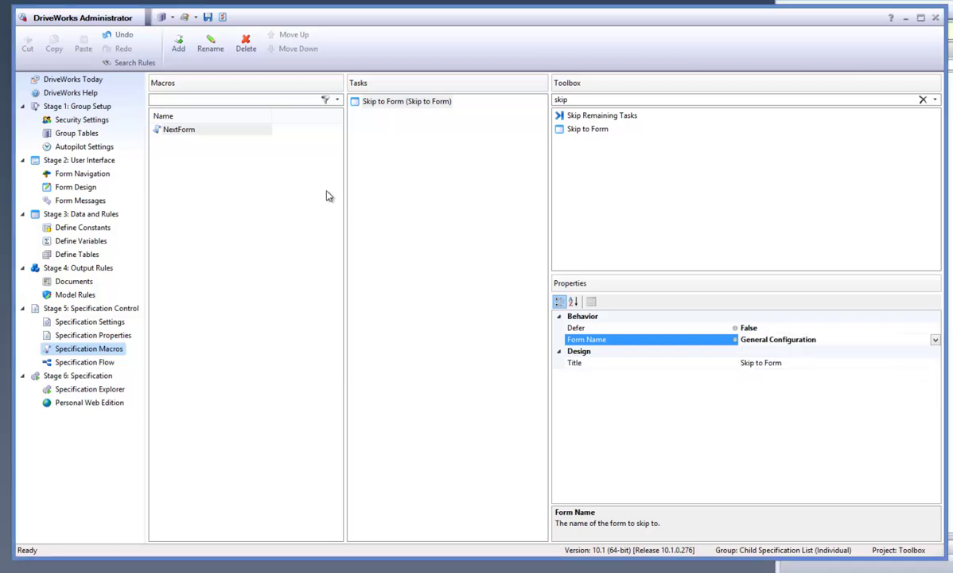
pyautogui.click(208, 18)
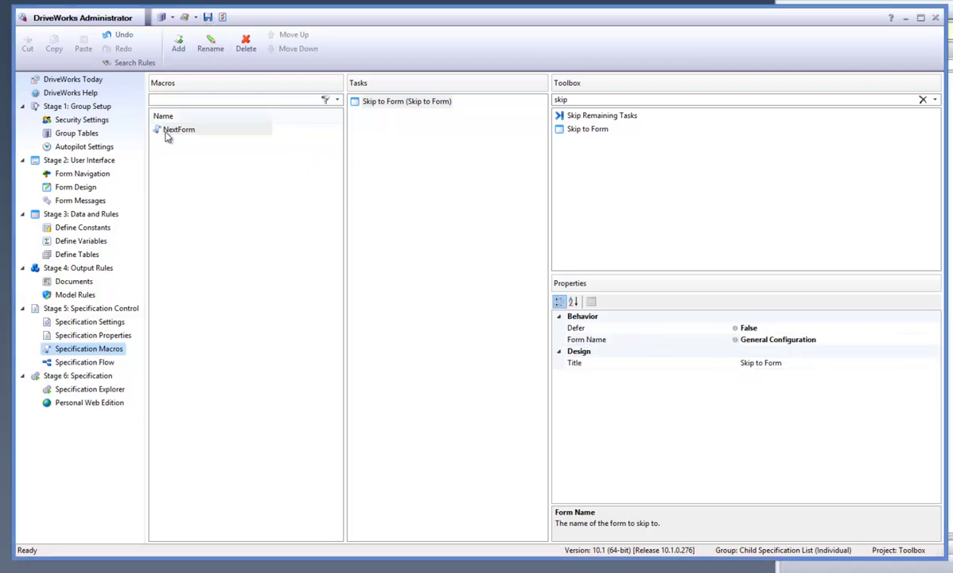
pyautogui.click(76, 187)
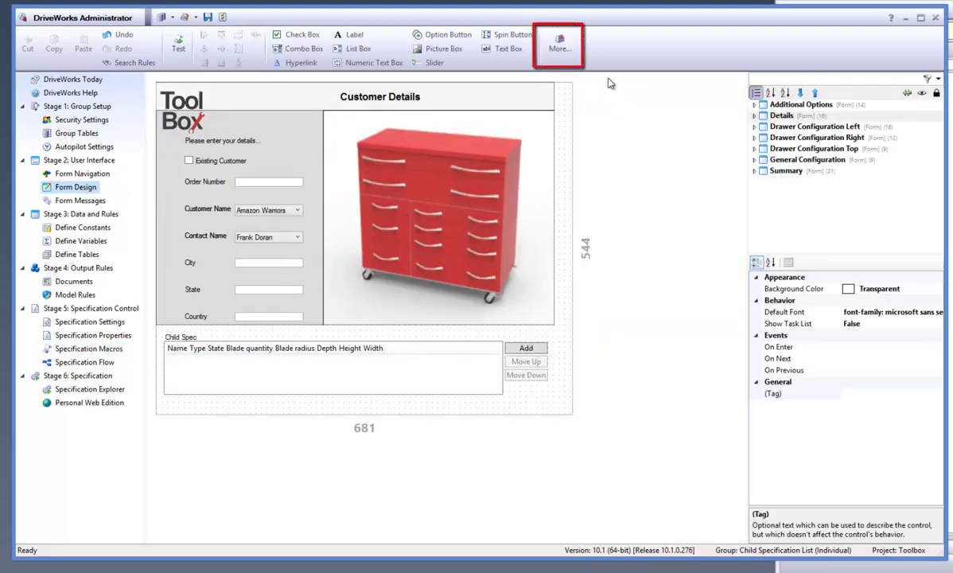
# Add a Macro Button control named NextForm to the Customer Details form
pyautogui.click(572, 51)
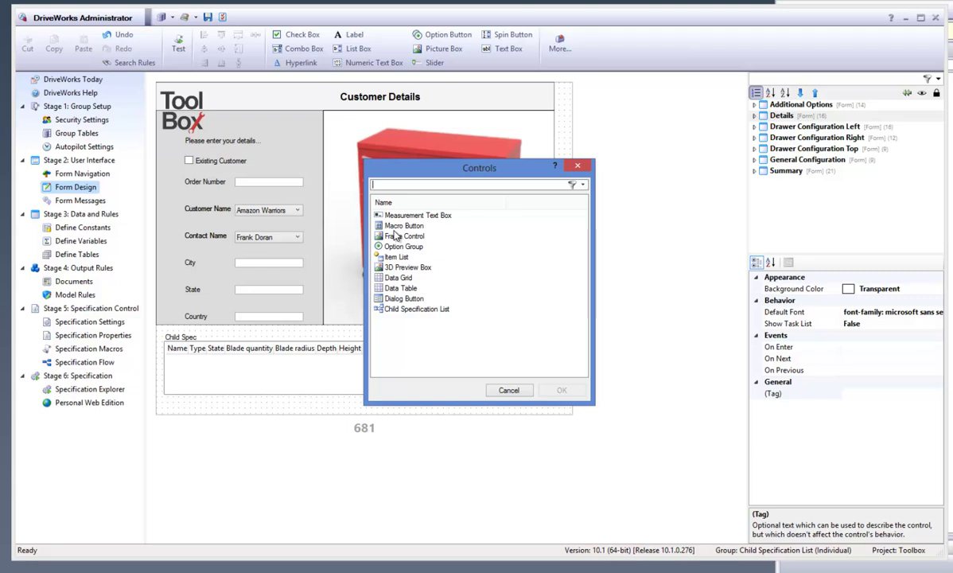
pyautogui.click(402, 226)
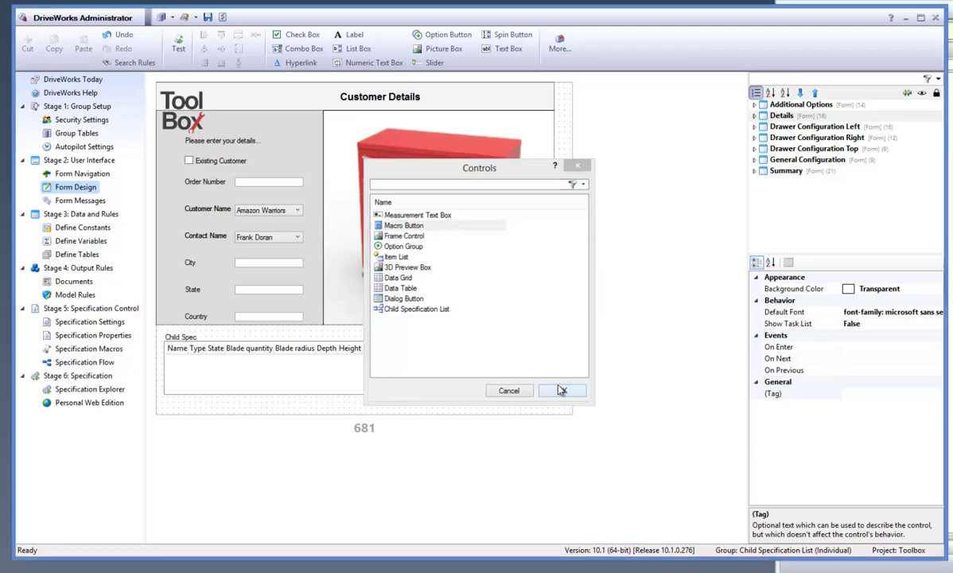
pyautogui.click(558, 390)
pyautogui.write('Next')
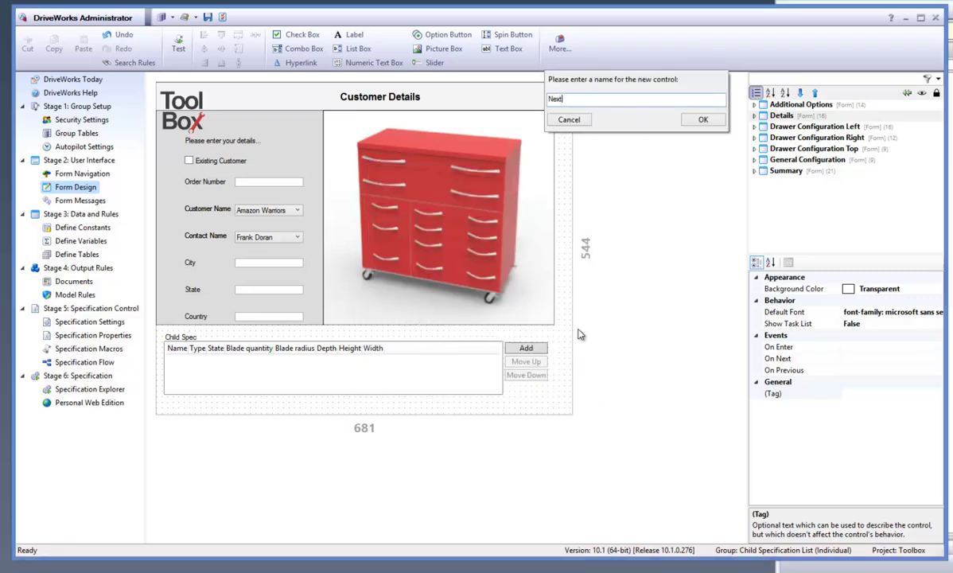
pyautogui.write('Form')
pyautogui.press('Return')
# Position the Next Form button at the bottom-right corner of the cabinet image
pyautogui.moveTo(354, 220); pyautogui.dragTo(547, 307)
pyautogui.moveTo(450, 296); pyautogui.dragTo(526, 311)
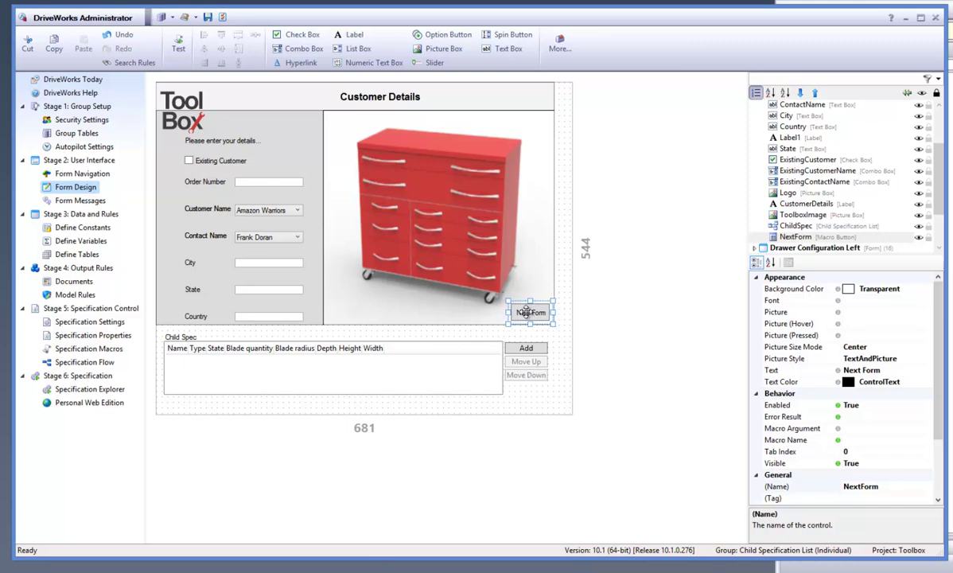
pyautogui.press('Escape')
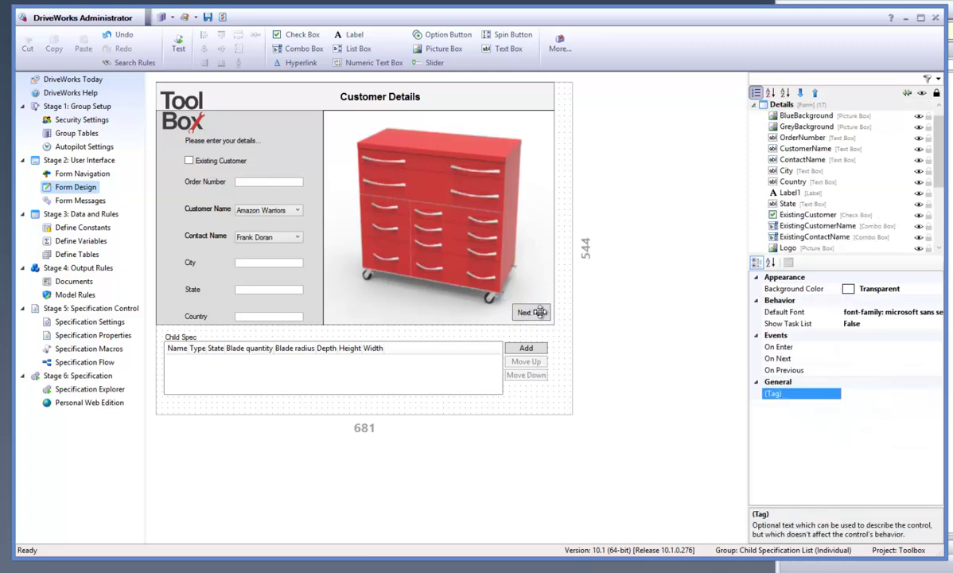
pyautogui.click(539, 312)
# Set the Next Form button's Macro Name rule to the NextForm macro
pyautogui.click(850, 358)
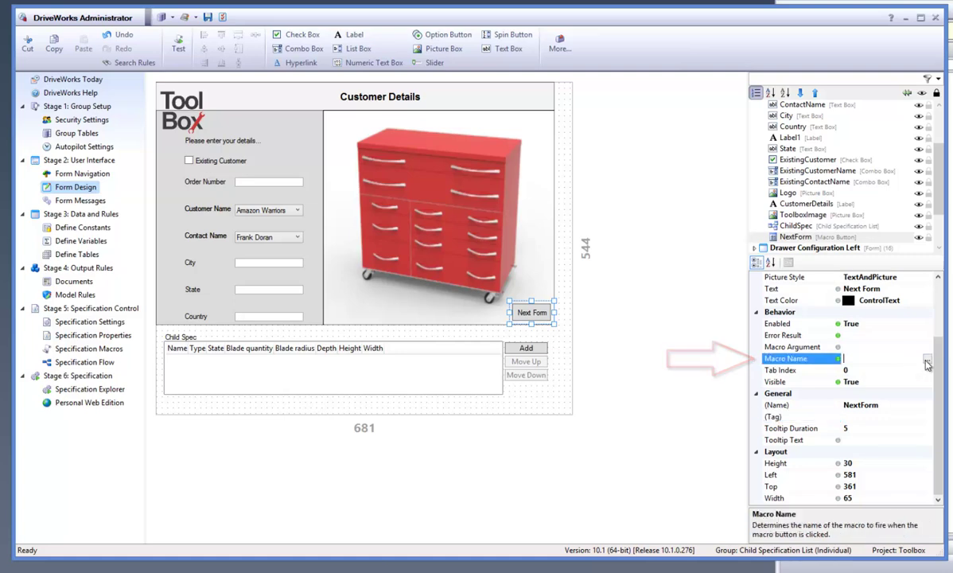
pyautogui.click(927, 361)
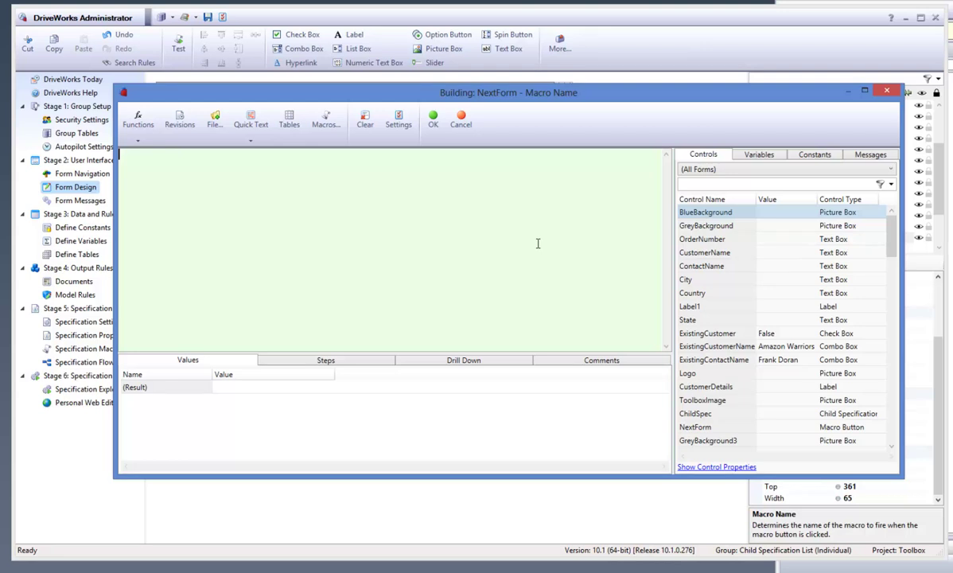
pyautogui.click(322, 121)
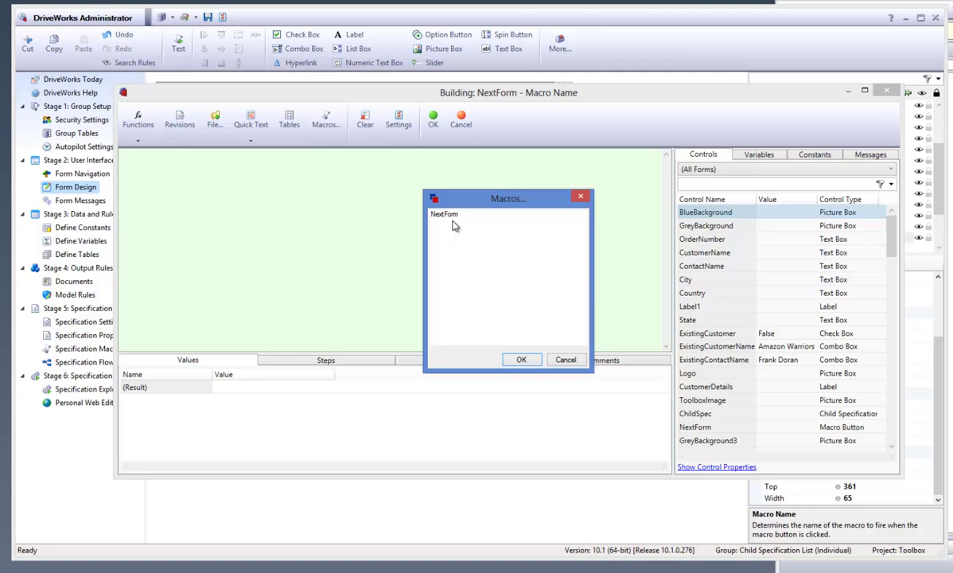
pyautogui.doubleClick(442, 214)
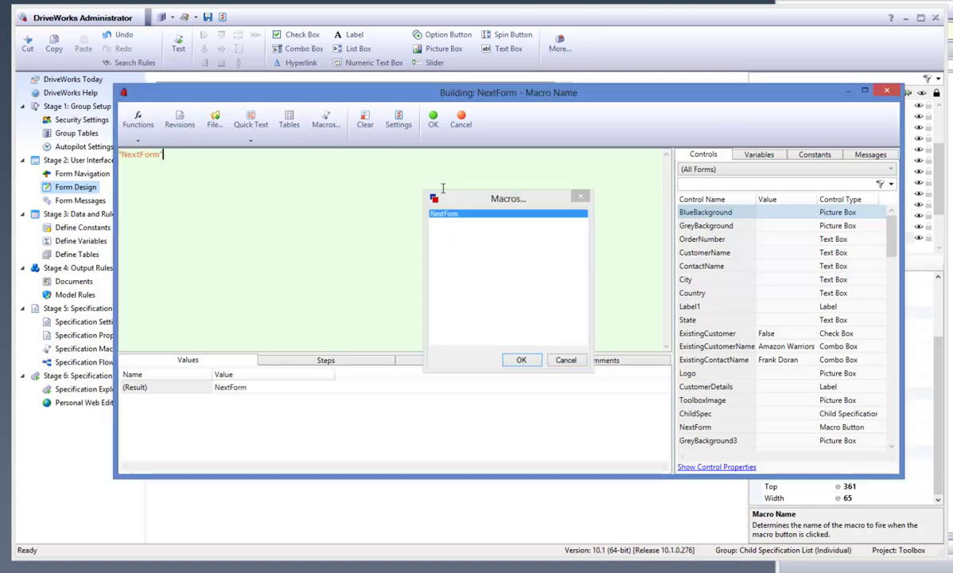
pyautogui.click(434, 135)
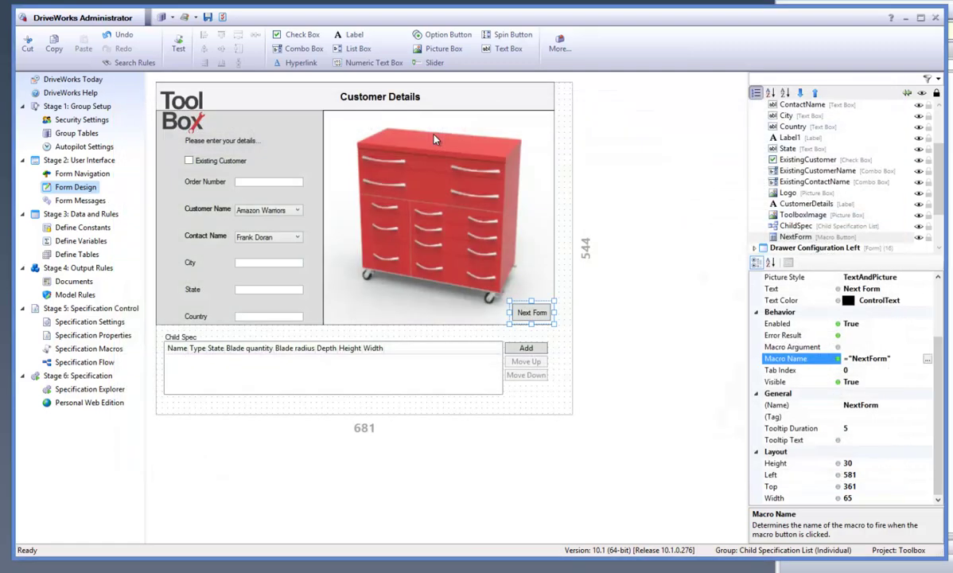
pyautogui.click(563, 248)
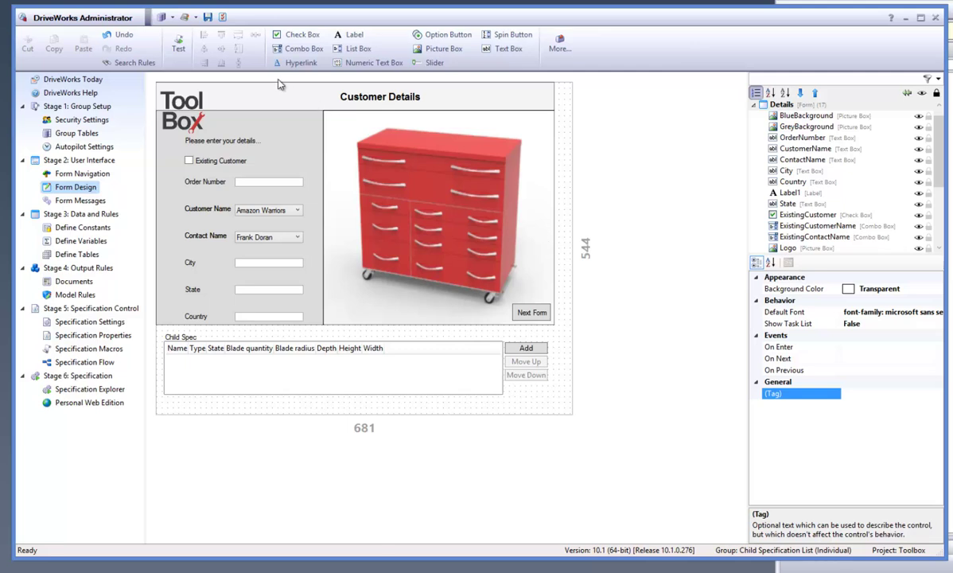
# Save the project and start a new specification based on Toolbox
pyautogui.click(208, 18)
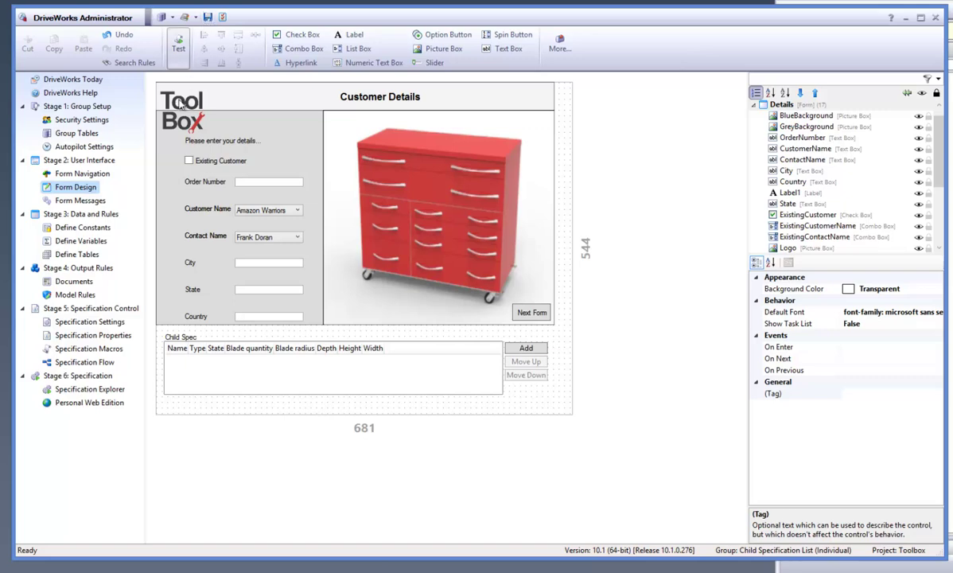
pyautogui.click(102, 389)
pyautogui.click(180, 44)
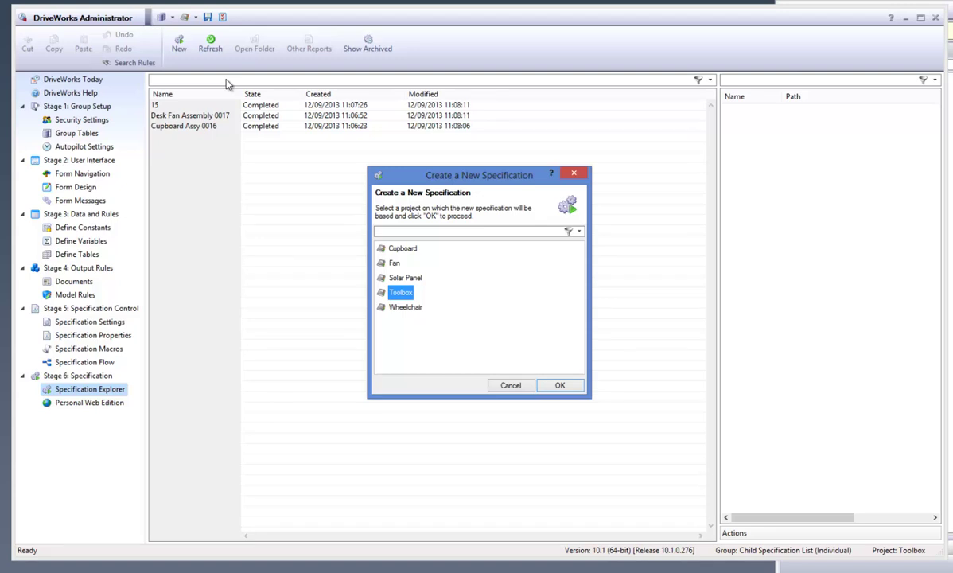
pyautogui.click(556, 387)
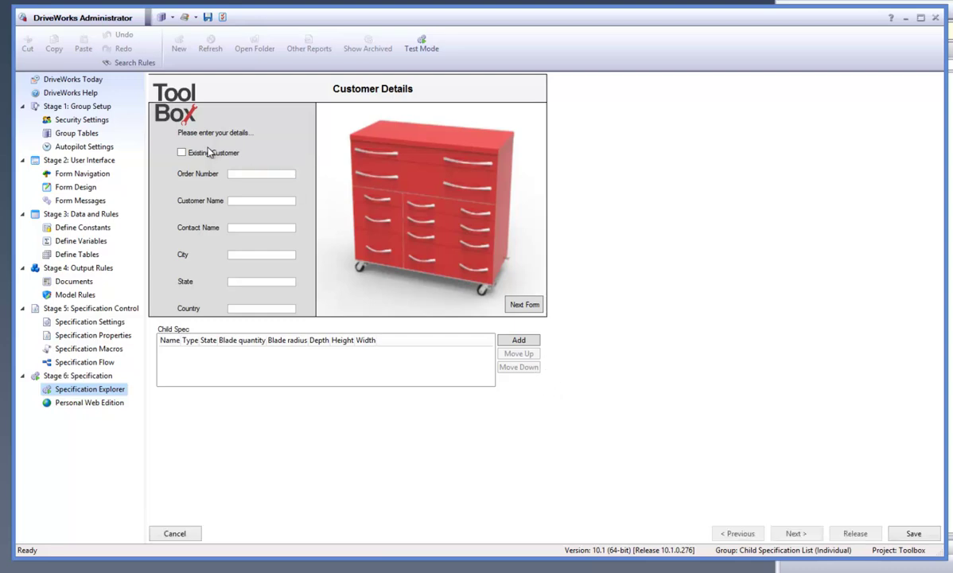
# Tick Existing Customer, enter an order number, and test the Next Form button
pyautogui.click(205, 152)
pyautogui.click(259, 173)
pyautogui.write('DW153')
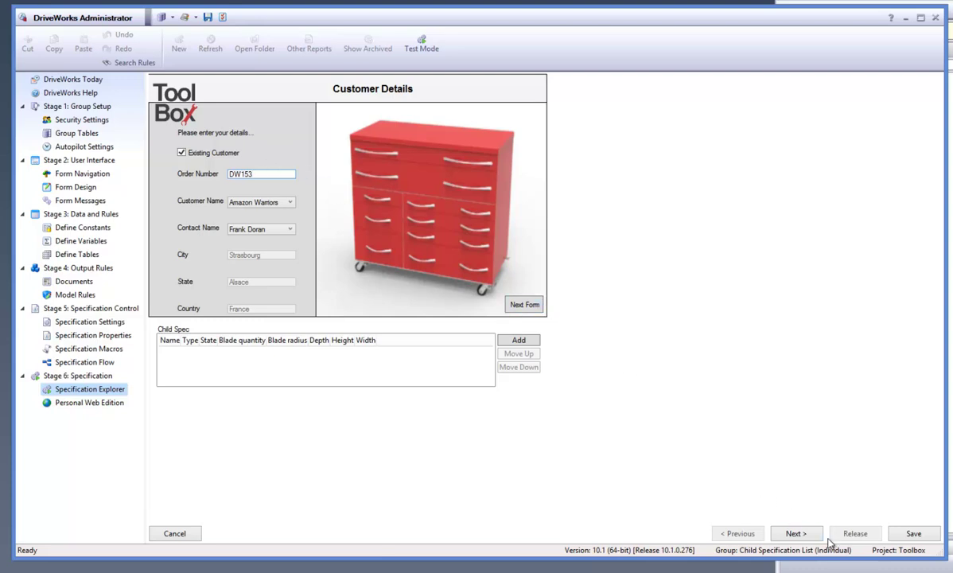
pyautogui.click(536, 306)
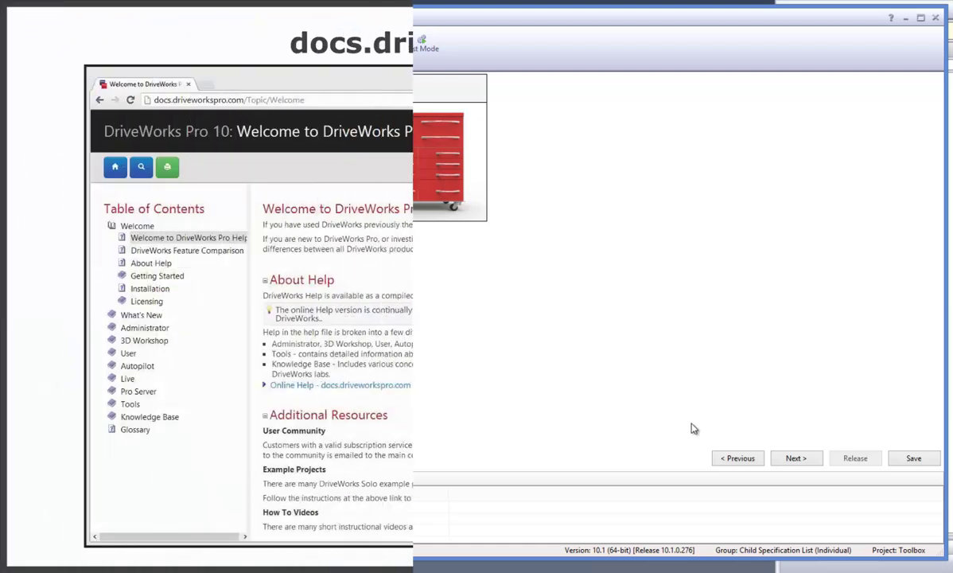